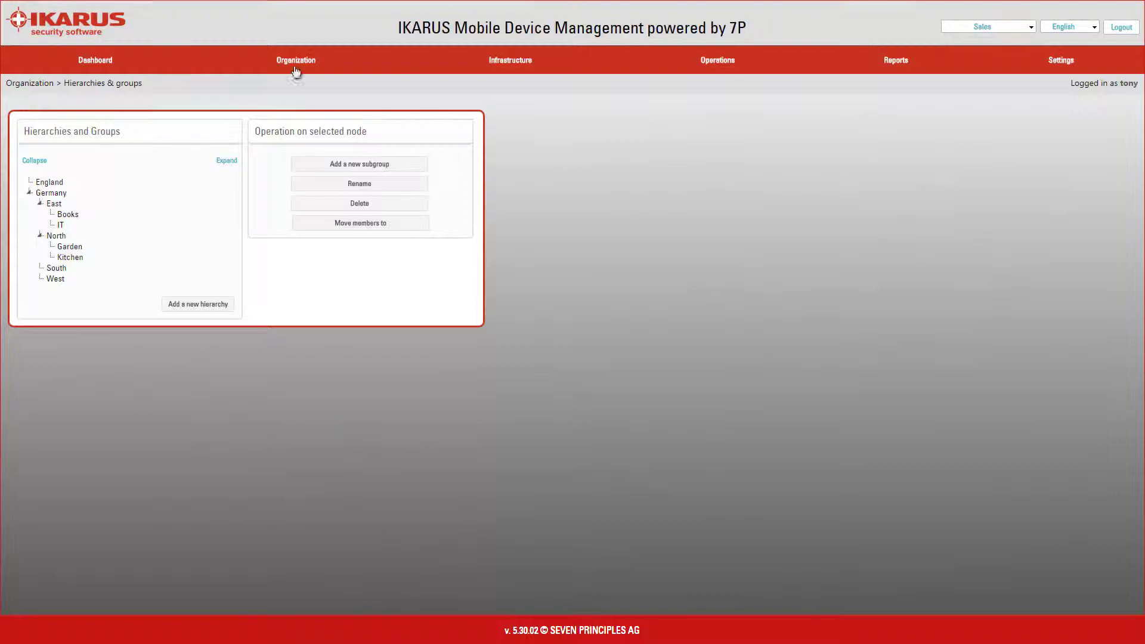
Go to Organization > Users & devices and start a new user.
mouse_move(294, 64)
click(299, 88)
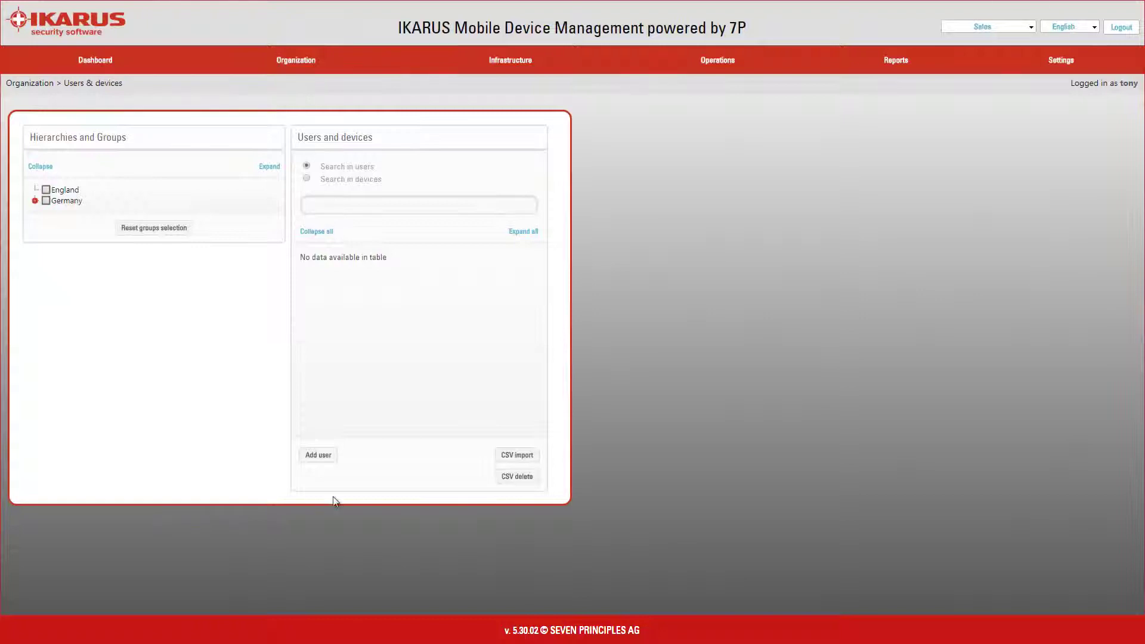
click(316, 455)
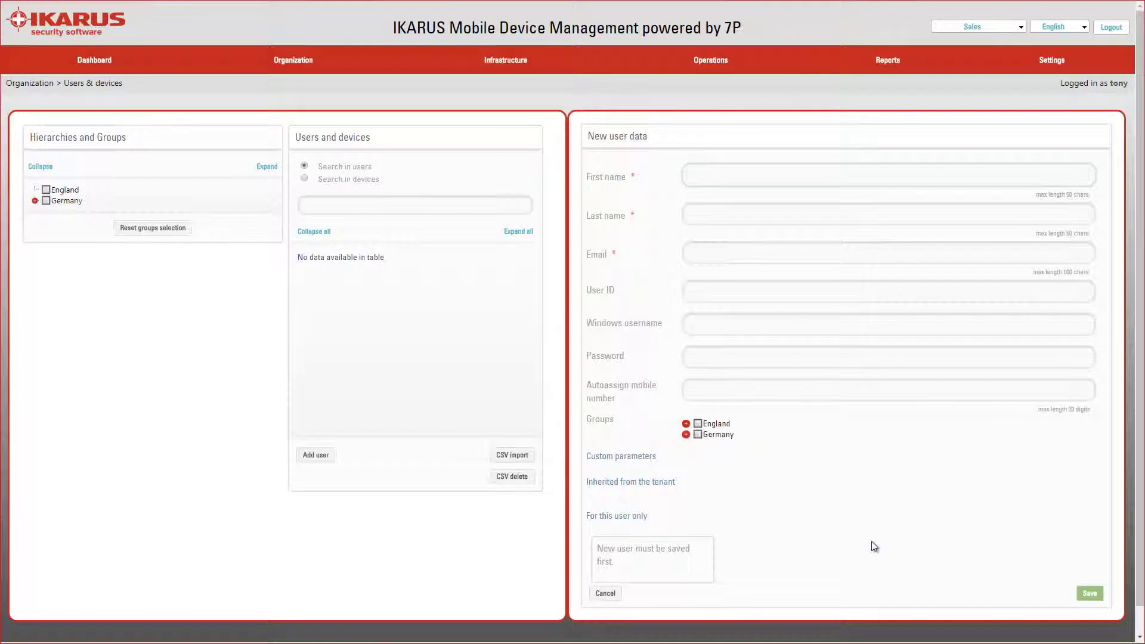
Enter the user's first name, last name and e-mail, and tick the Germany Kitchen group.
click(695, 215)
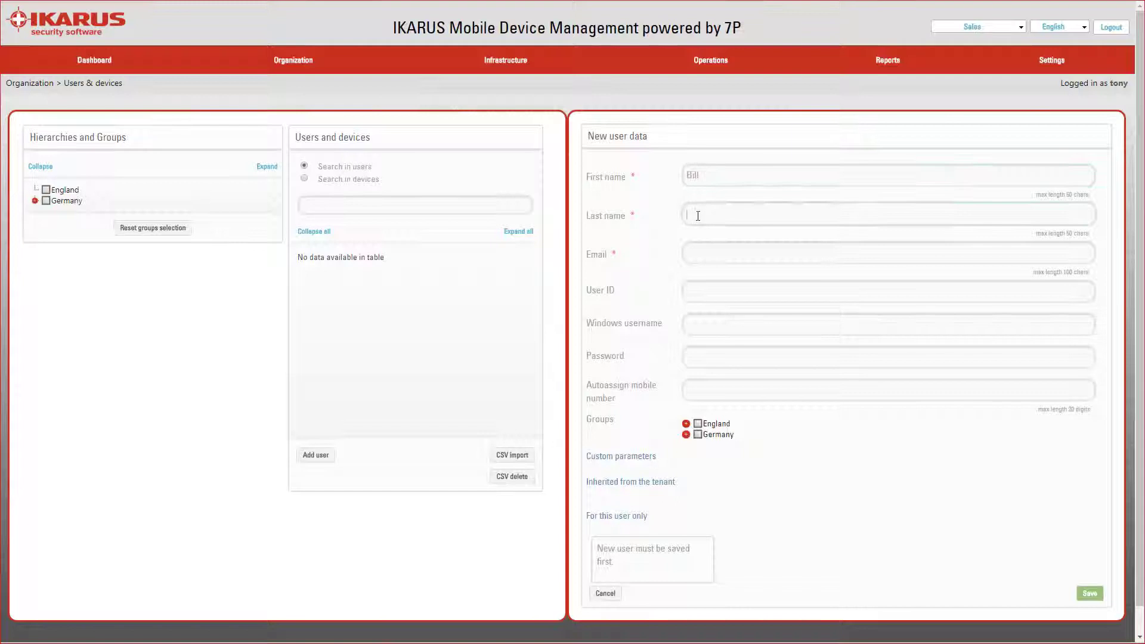
key(Tab)
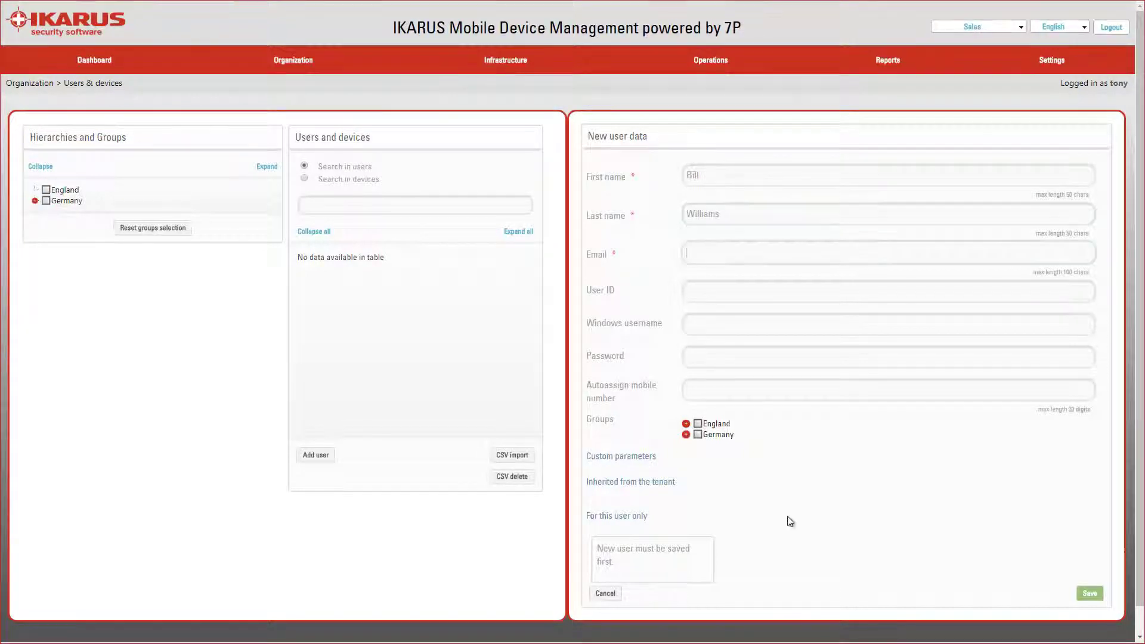
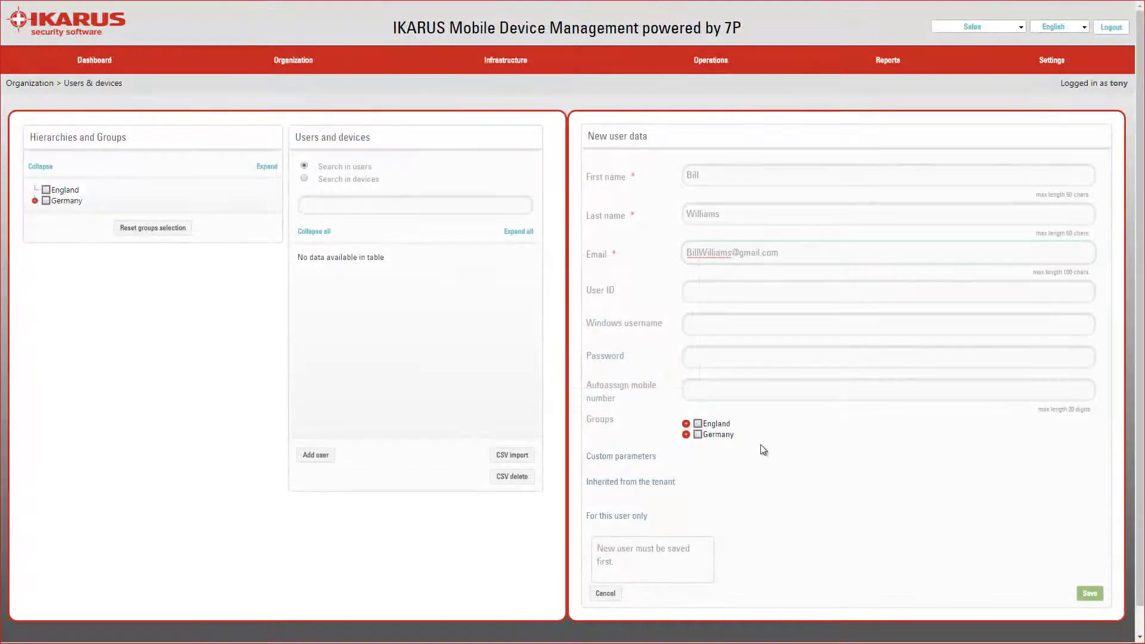
click(686, 436)
click(686, 436)
click(719, 499)
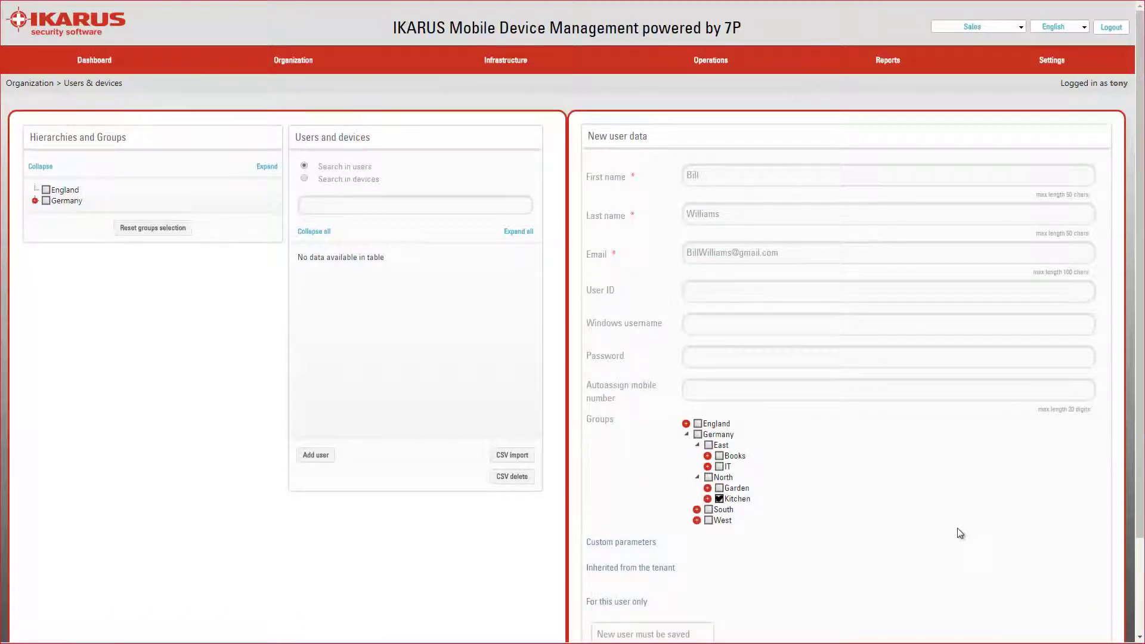
scroll(1017, 293, down, 2)
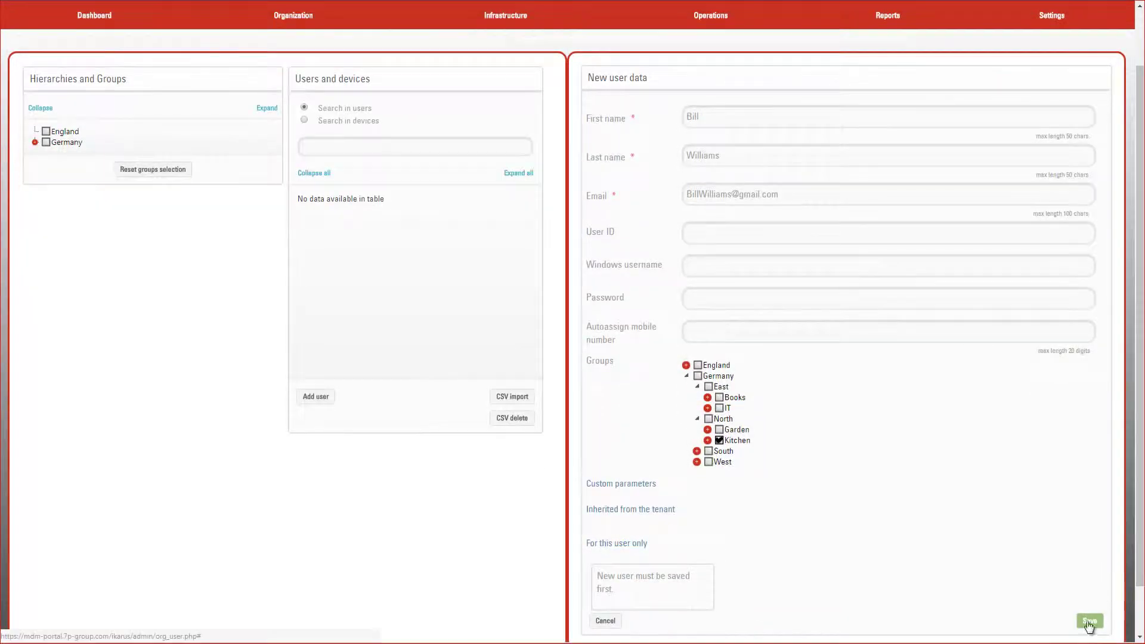
Save the new user and review its details: tenant Sales, Germany Kitchen group, no devices.
click(1087, 621)
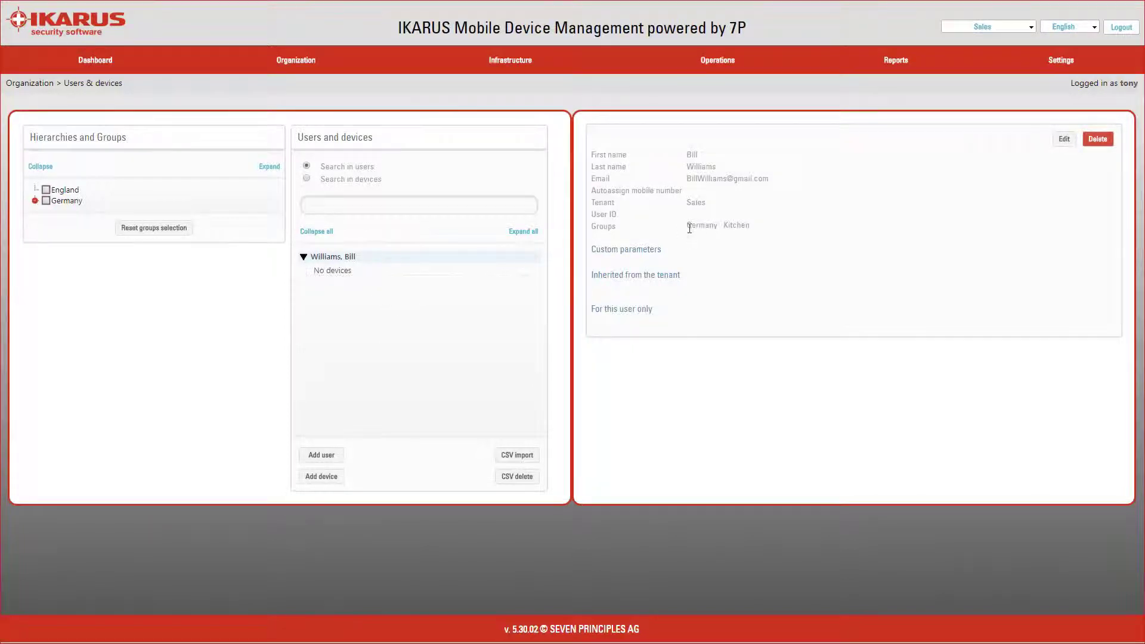
drag(687, 225, 750, 225)
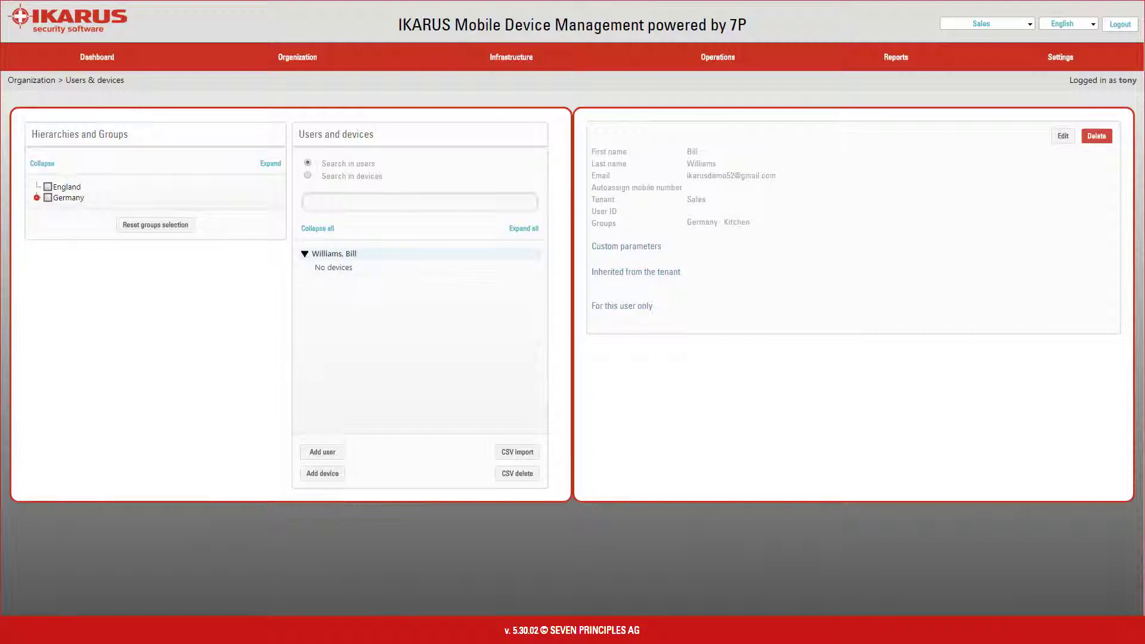
Add a device for the user, previewing each platform tab before settling on Android.
click(321, 476)
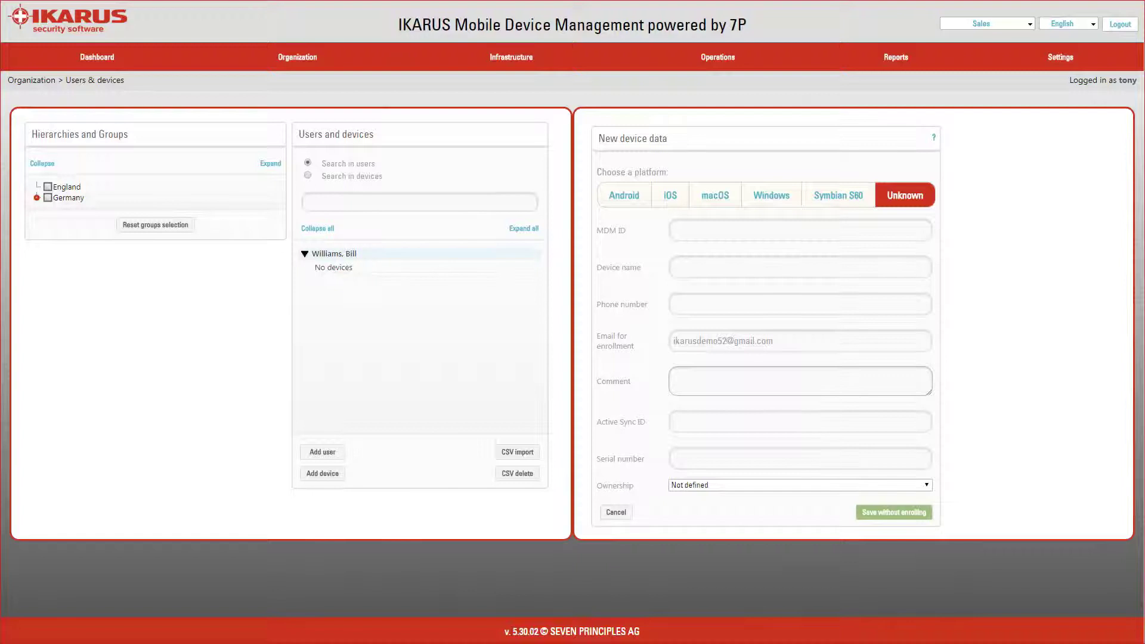
click(624, 197)
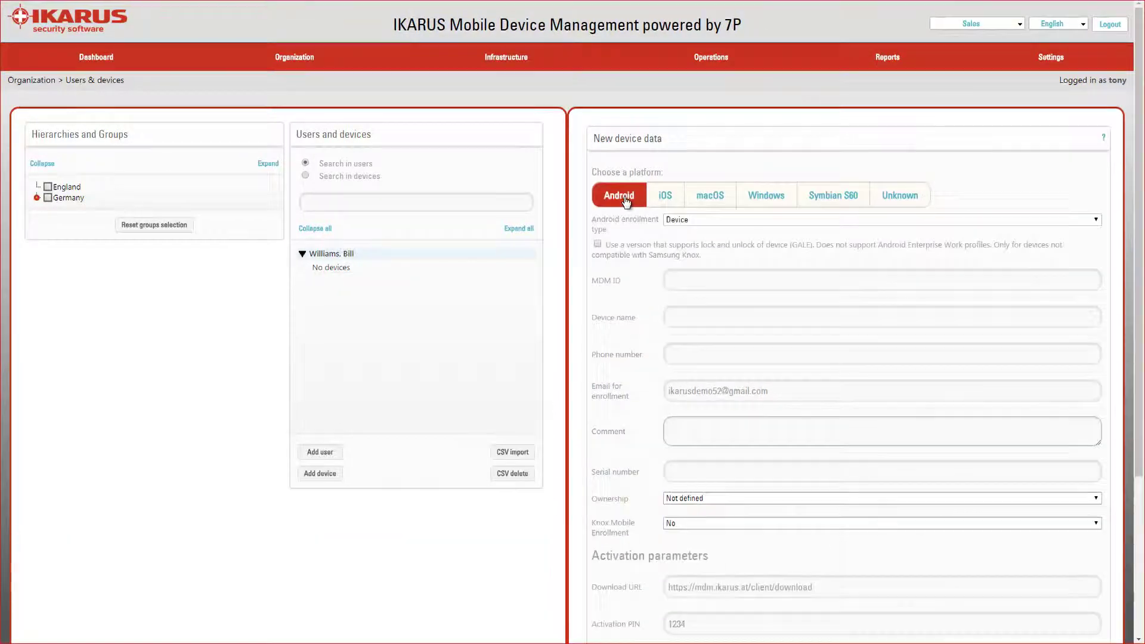
click(667, 197)
click(702, 200)
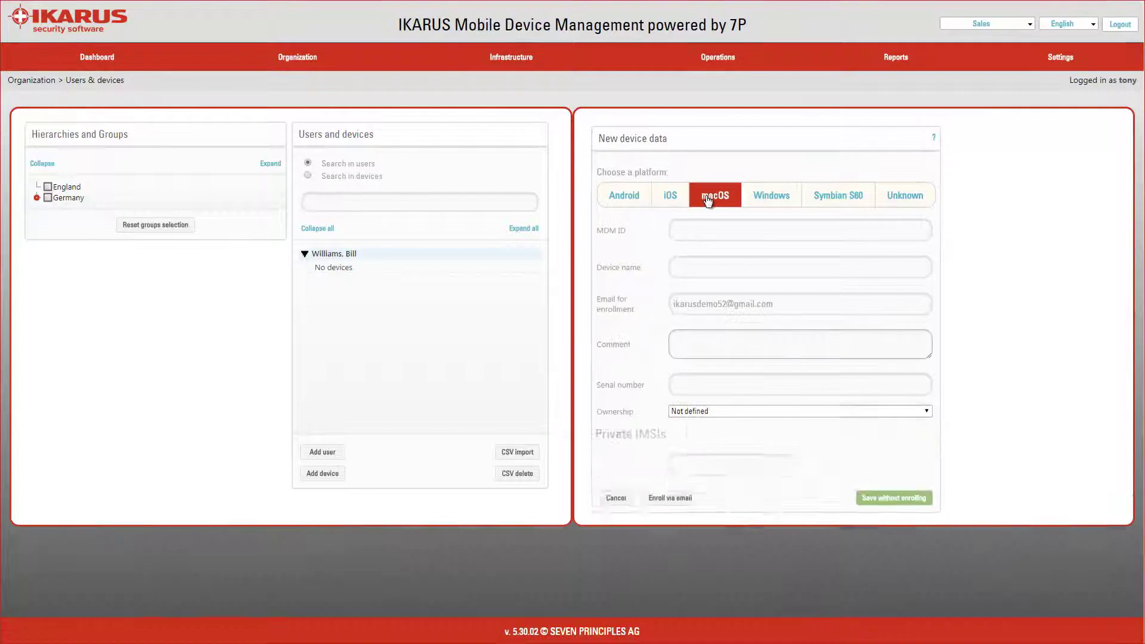
click(765, 198)
click(834, 201)
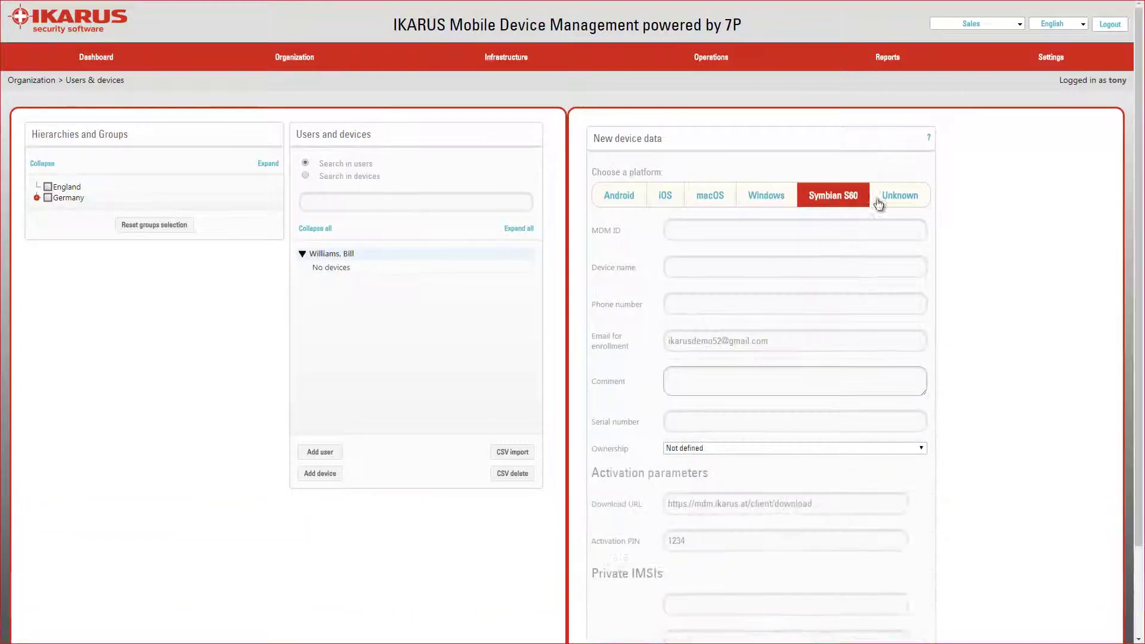
click(902, 199)
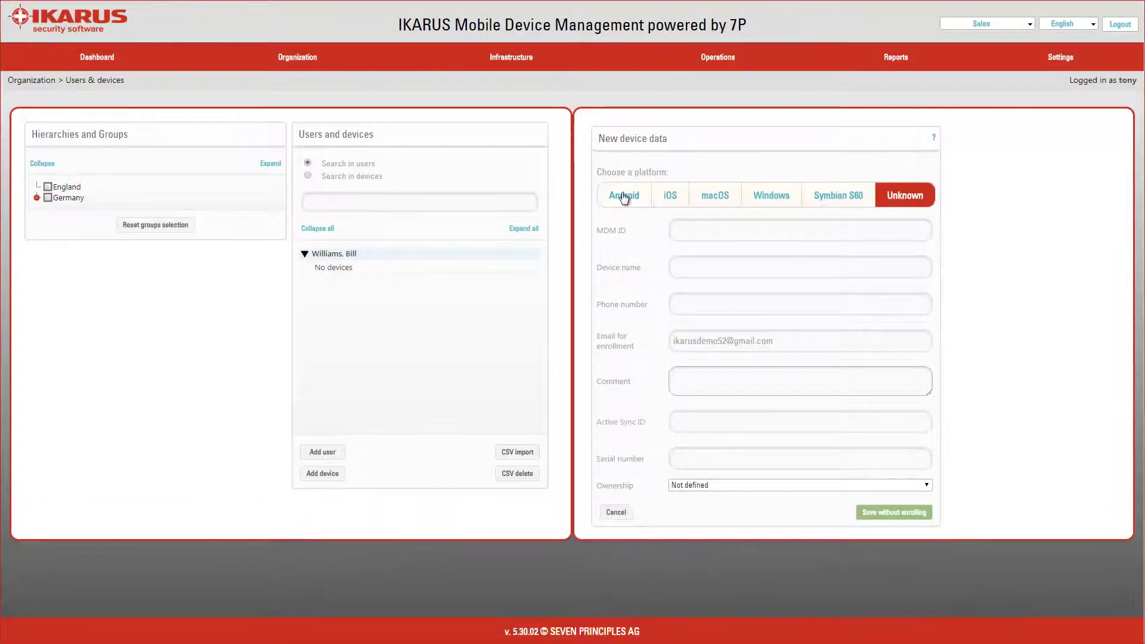
click(623, 198)
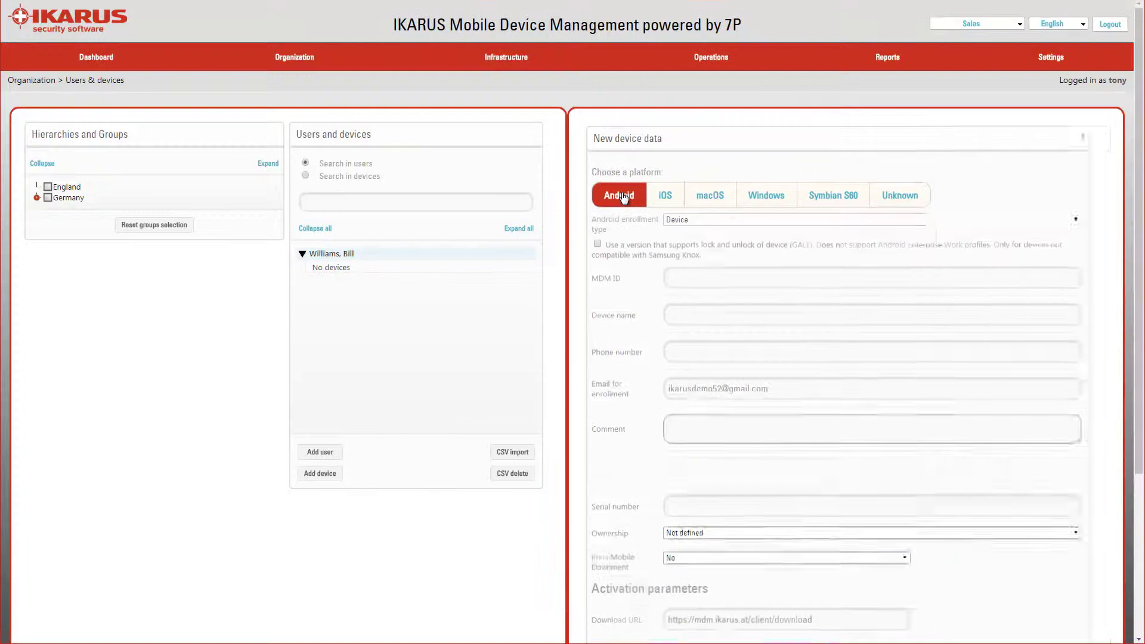
click(664, 197)
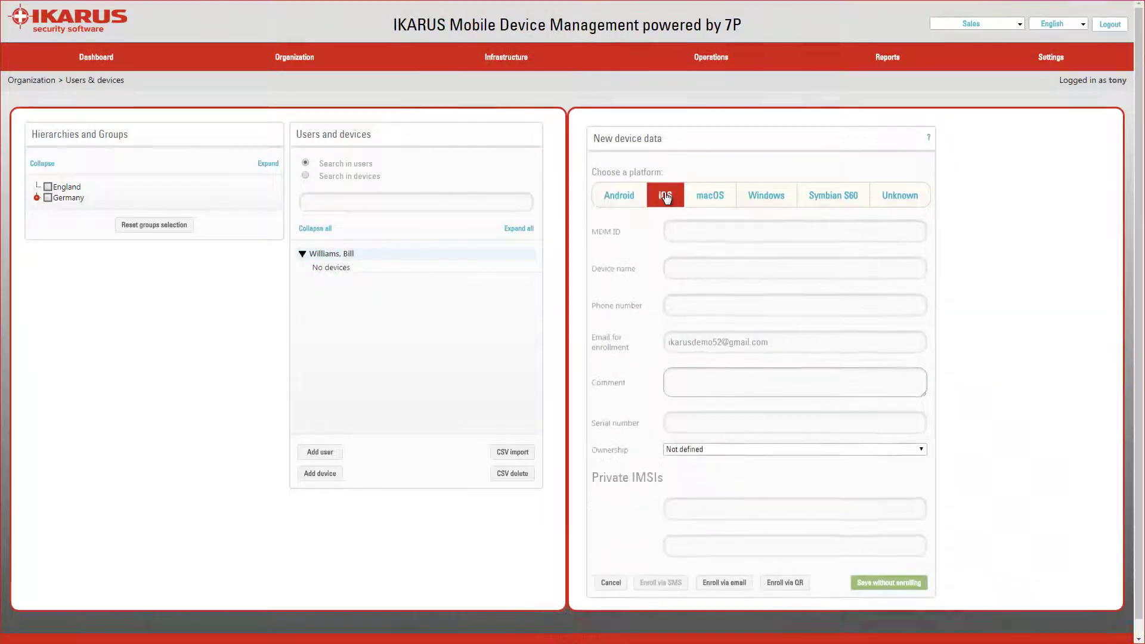
click(619, 198)
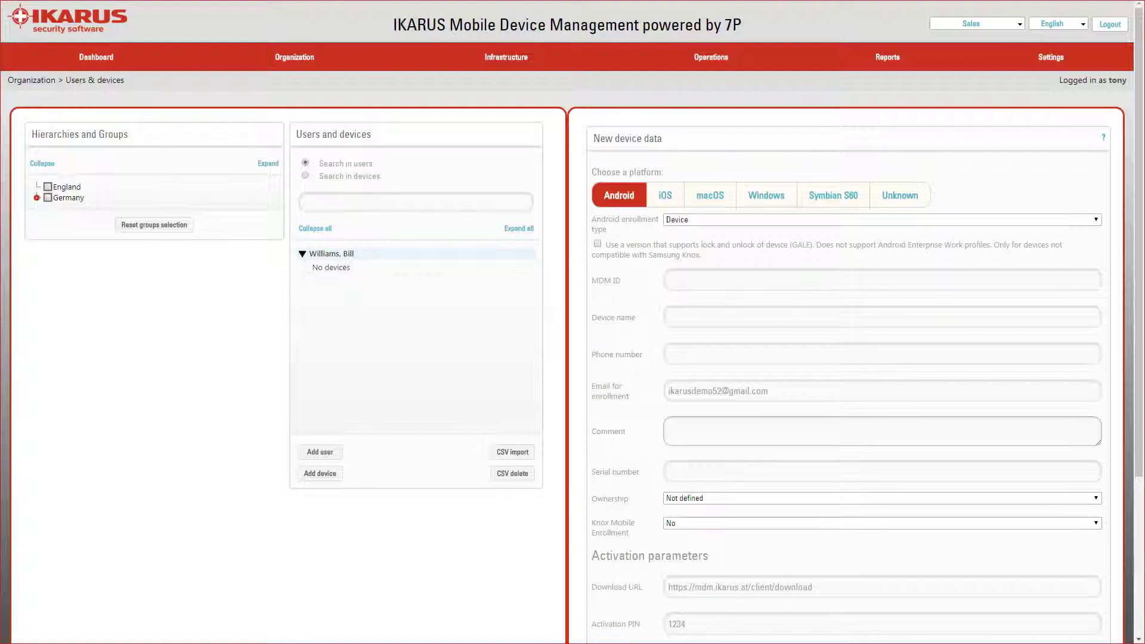
Leave Knox Mobile Enrollment off and enrollment type Device, then switch the platform to iOS.
click(1096, 523)
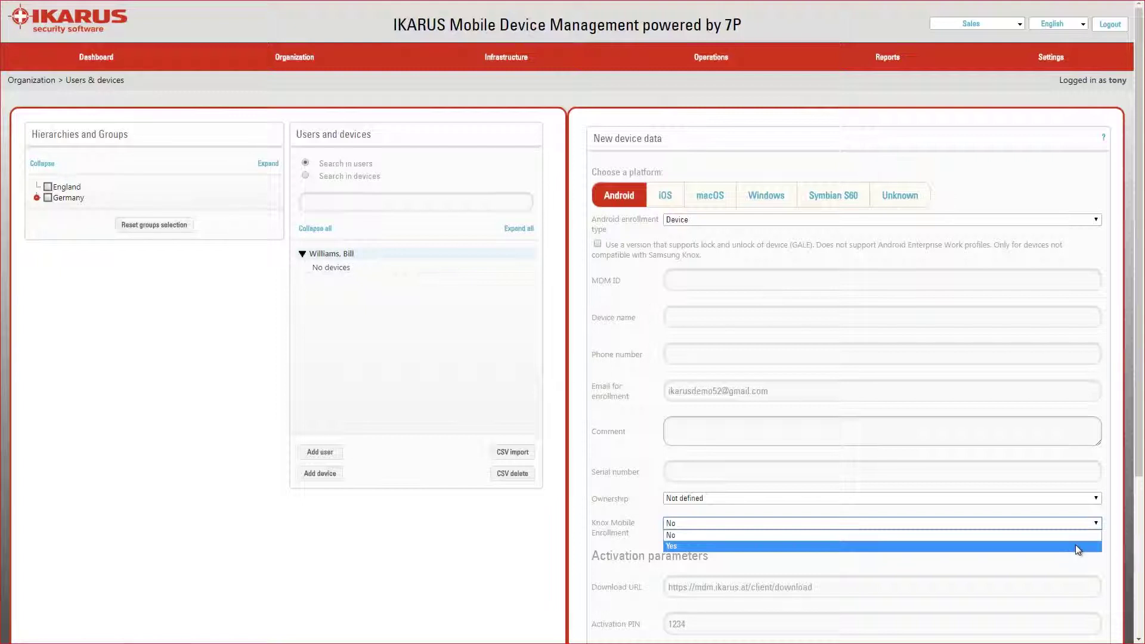
click(1096, 220)
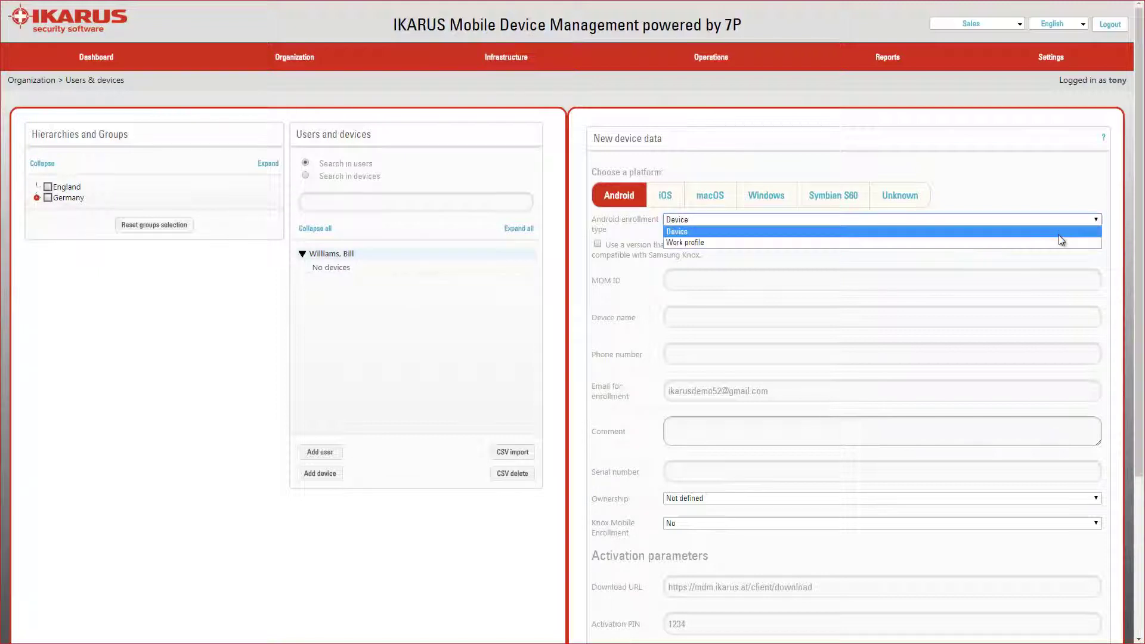
click(1100, 222)
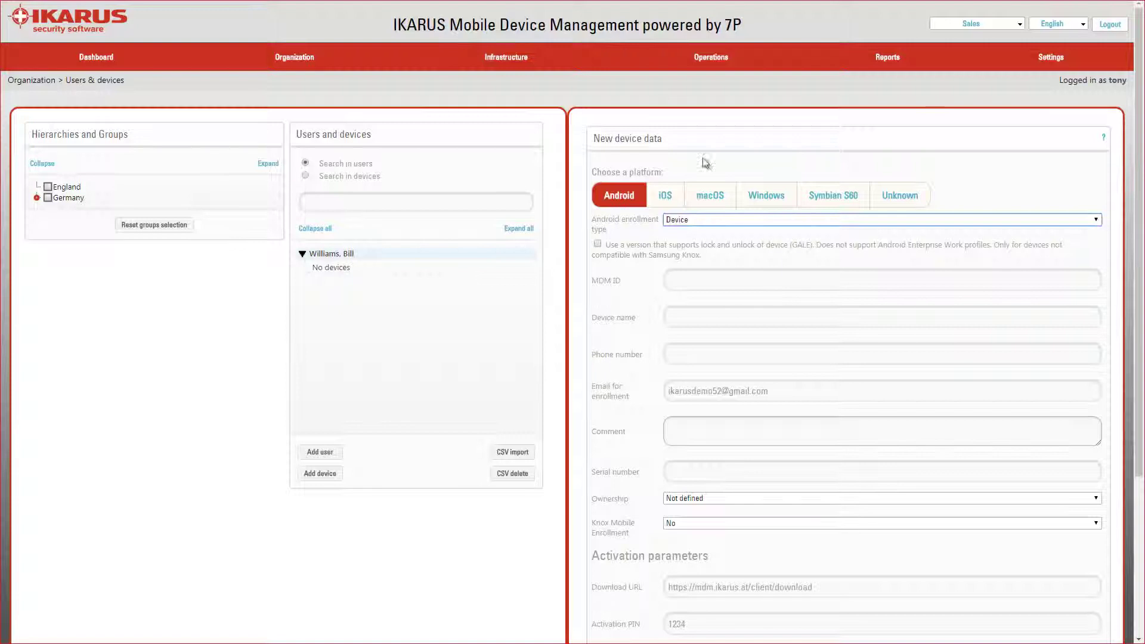
click(665, 197)
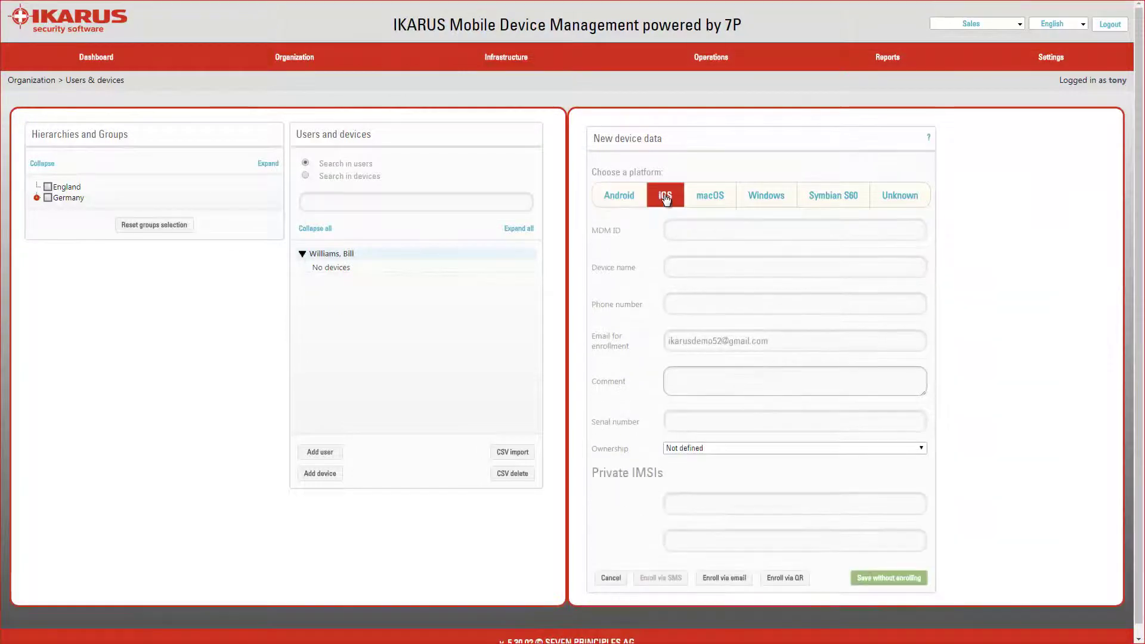
Name the new iOS device iphone4.
click(678, 268)
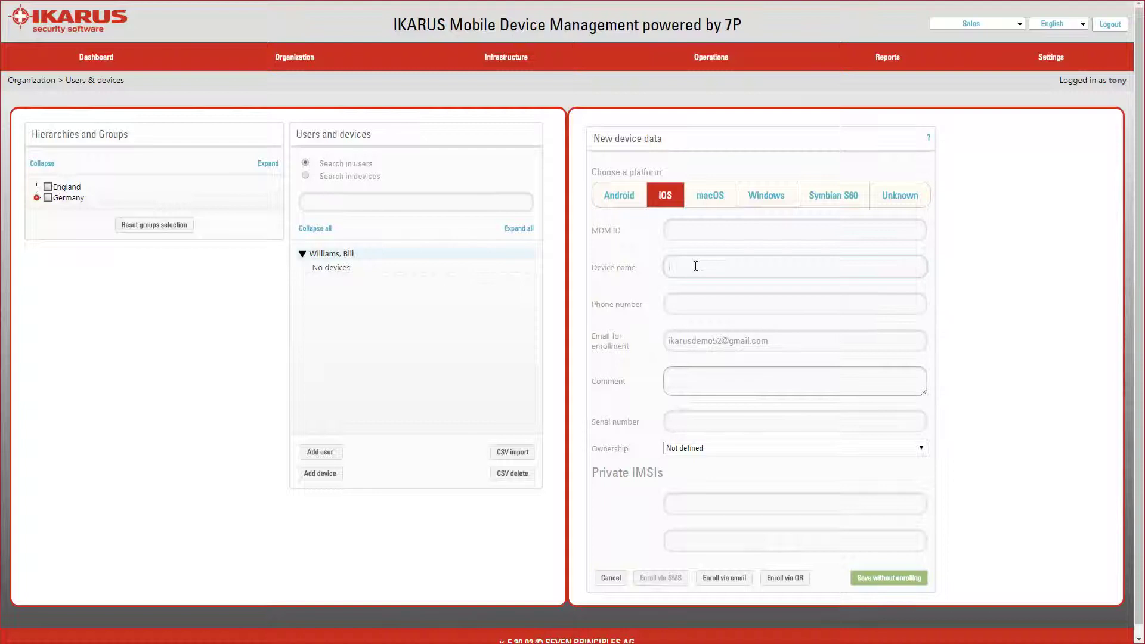
text(iphone4)
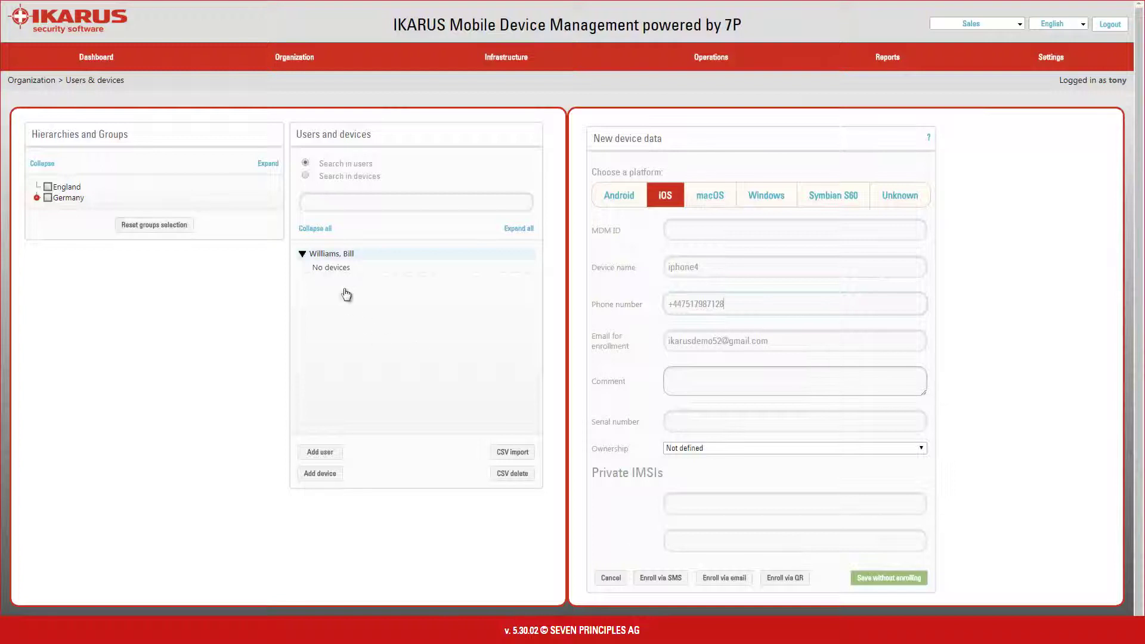
Save iphone4 without enrolling and review its Details and Actions tabs.
click(872, 577)
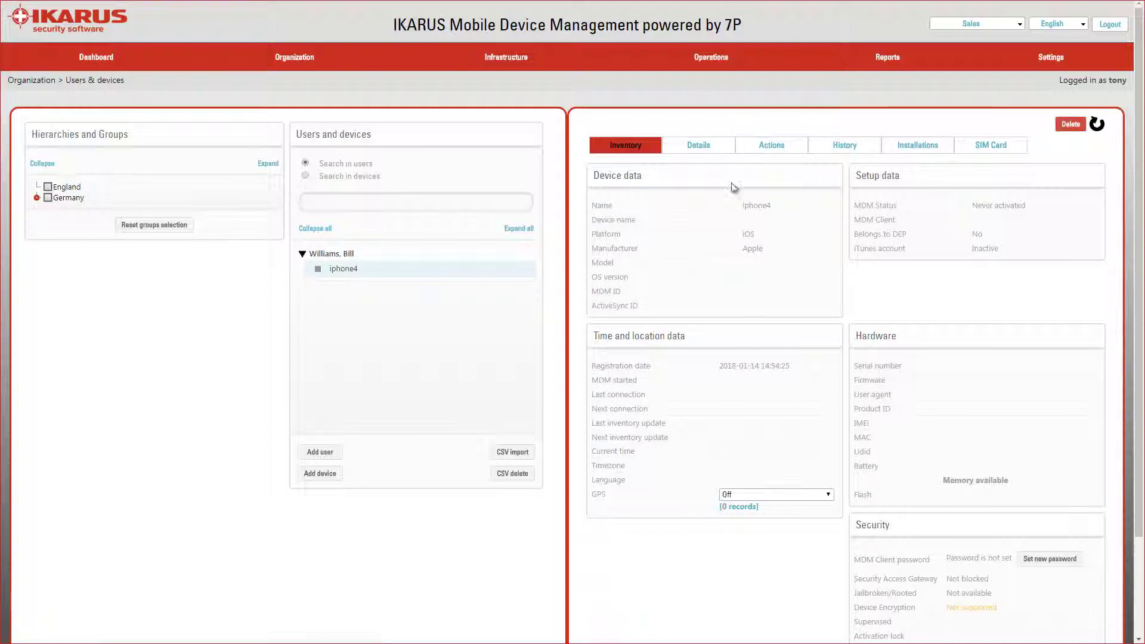
click(699, 146)
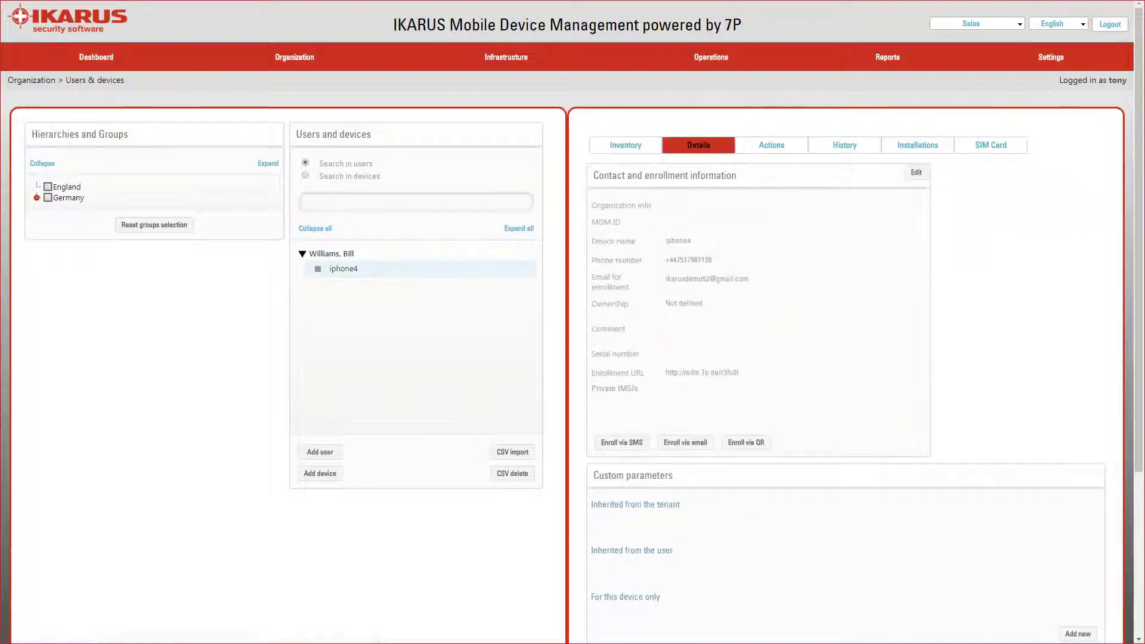
click(795, 141)
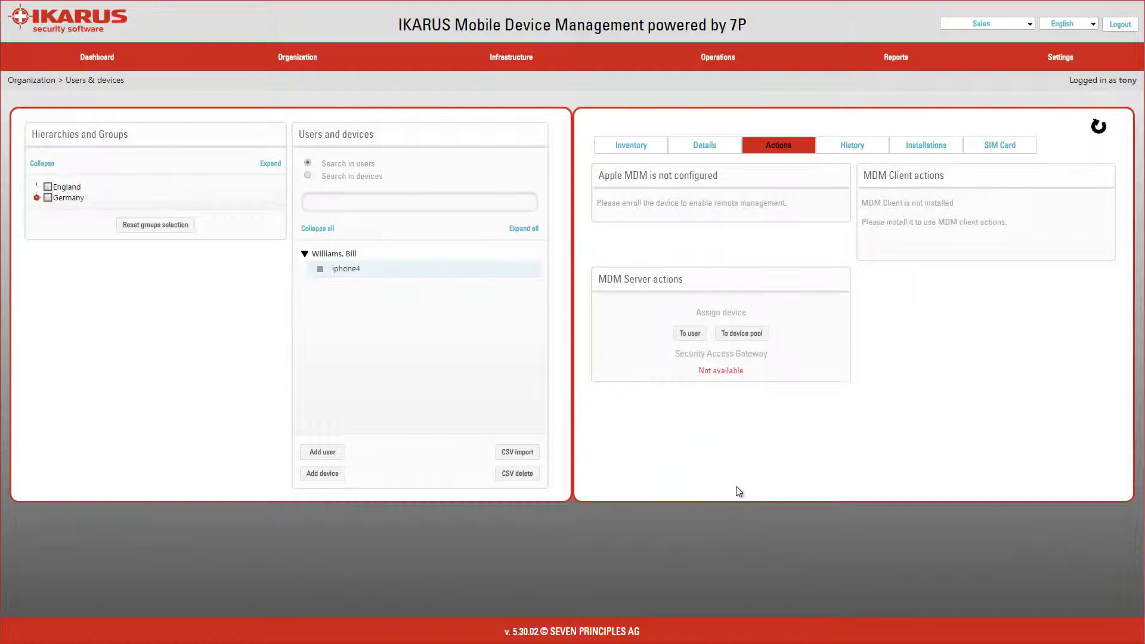
click(700, 146)
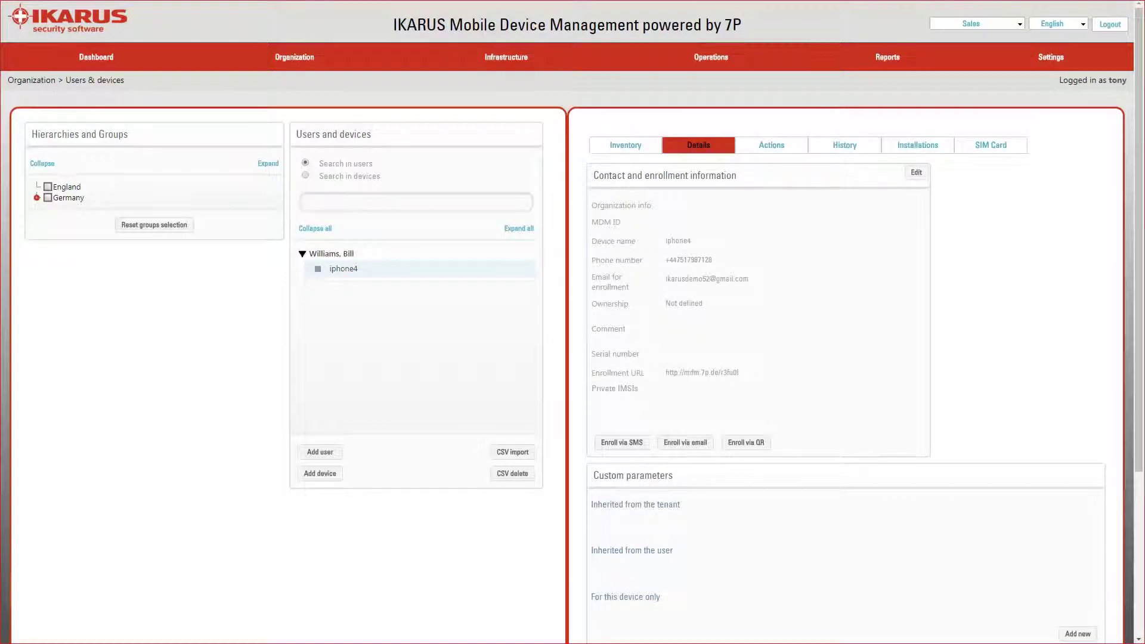
Enroll iphone4 via SMS, confirm the success notice, and view its inventory (iPhone 4S, iOS 9.3.5).
click(614, 443)
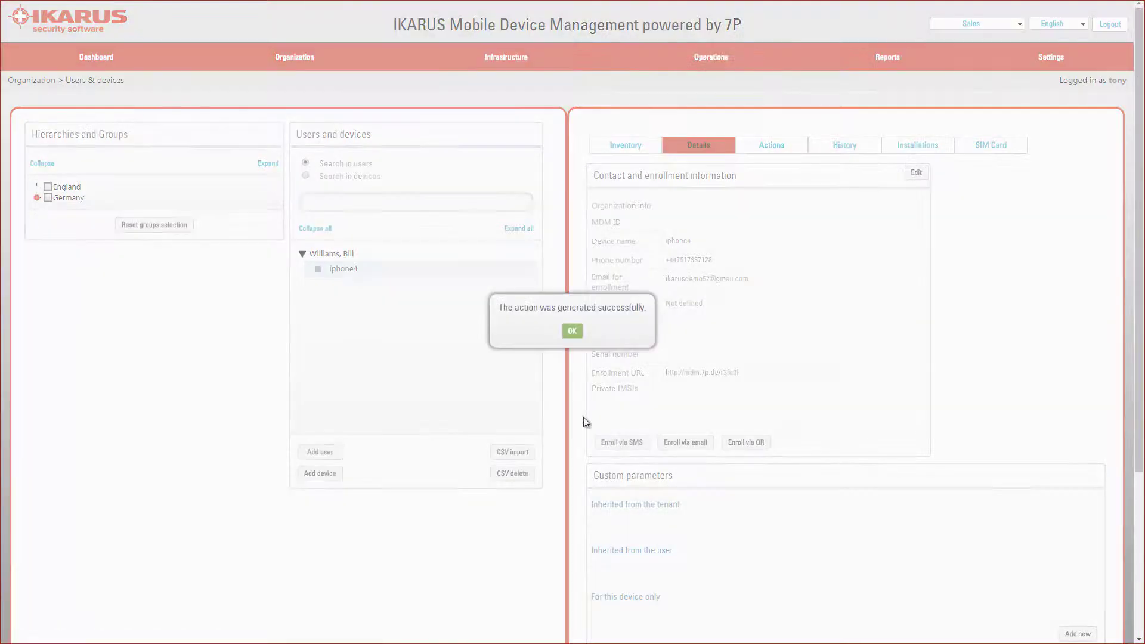
click(571, 332)
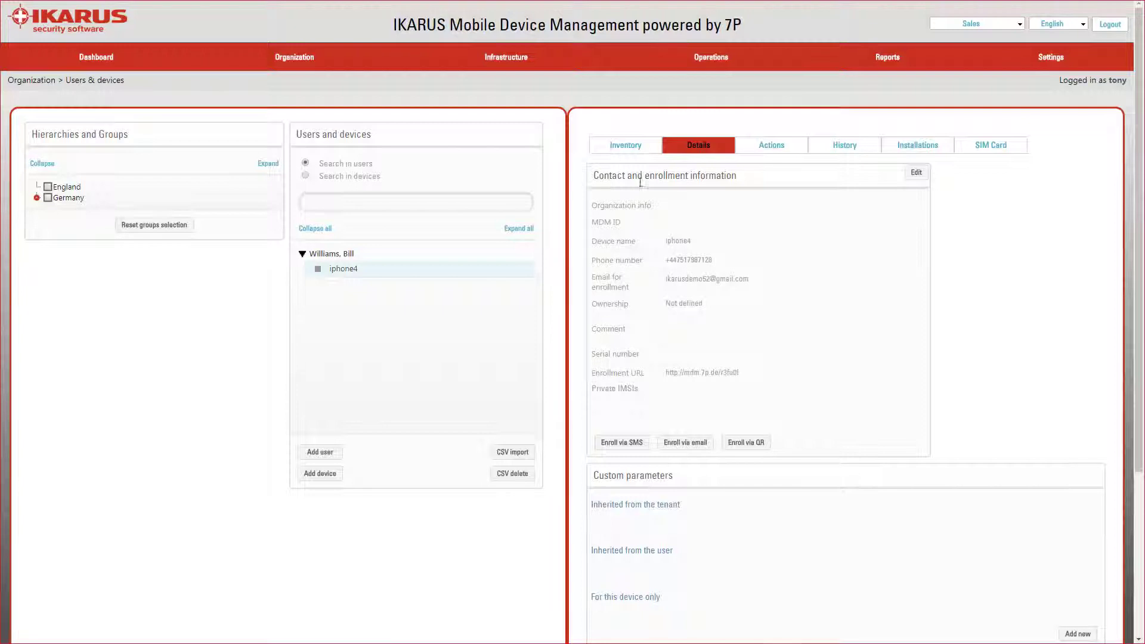
click(624, 145)
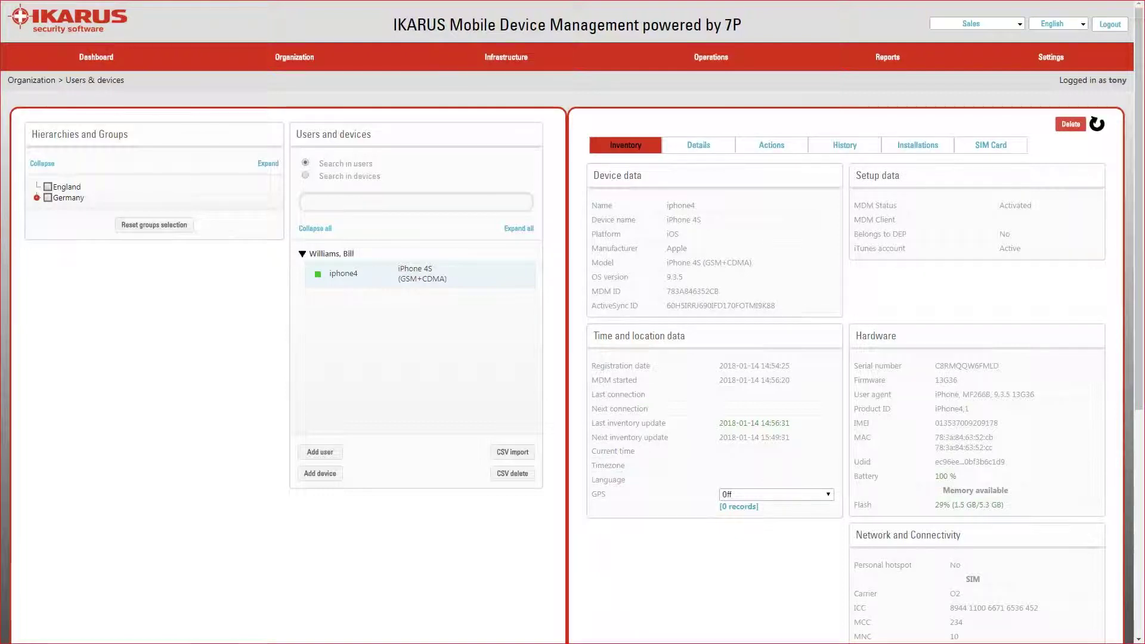
Review iphone4's enrollment details, then its remote actions like lock, wipe, hotspot and roaming.
click(698, 145)
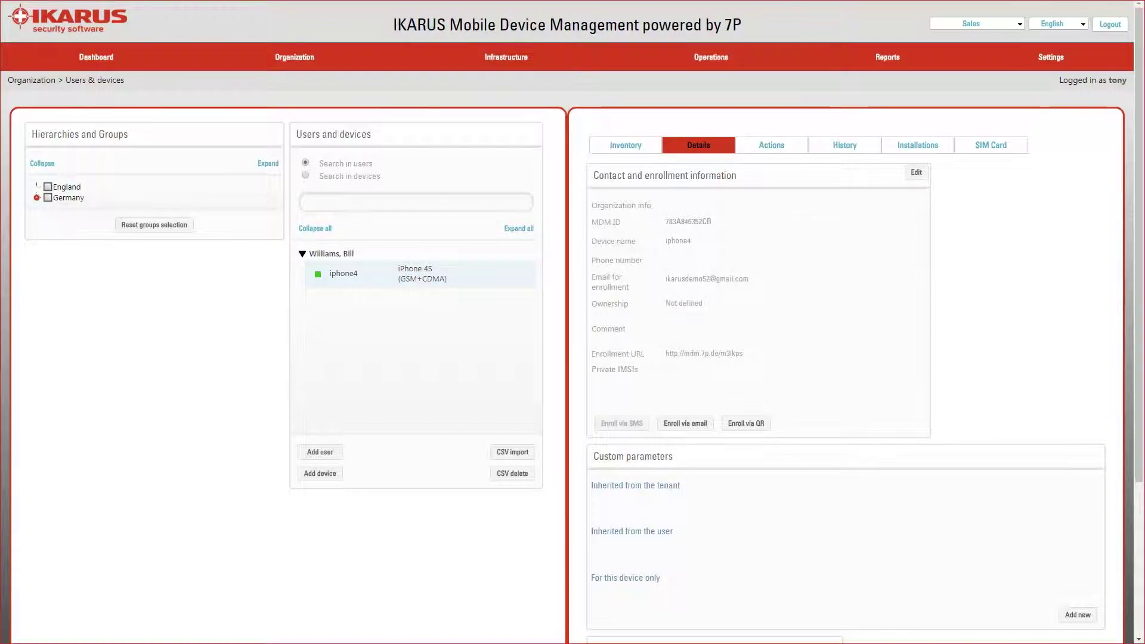
click(777, 147)
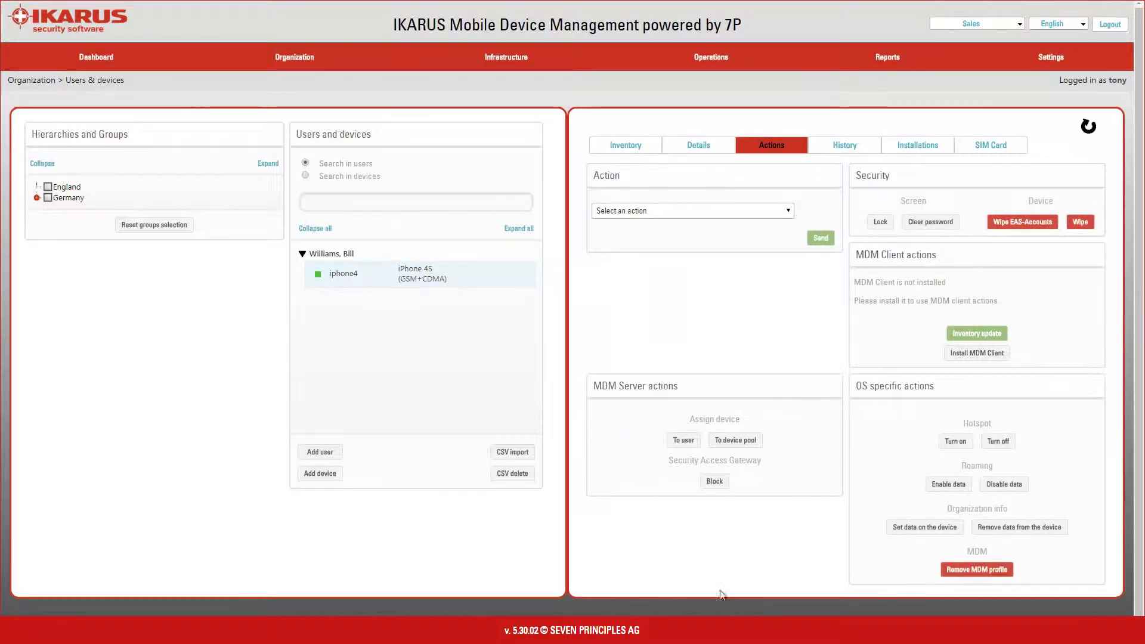
click(790, 212)
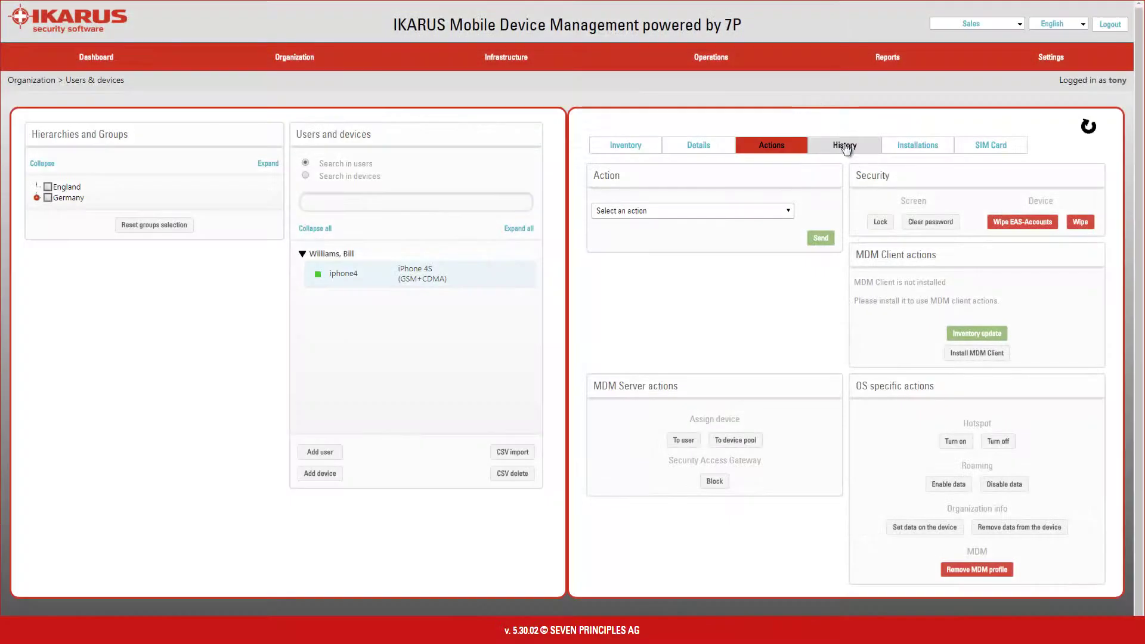
Check iphone4's MDM operations, connection and battery logs, then its installed apps (Mob Rescue 2.1.9).
click(844, 145)
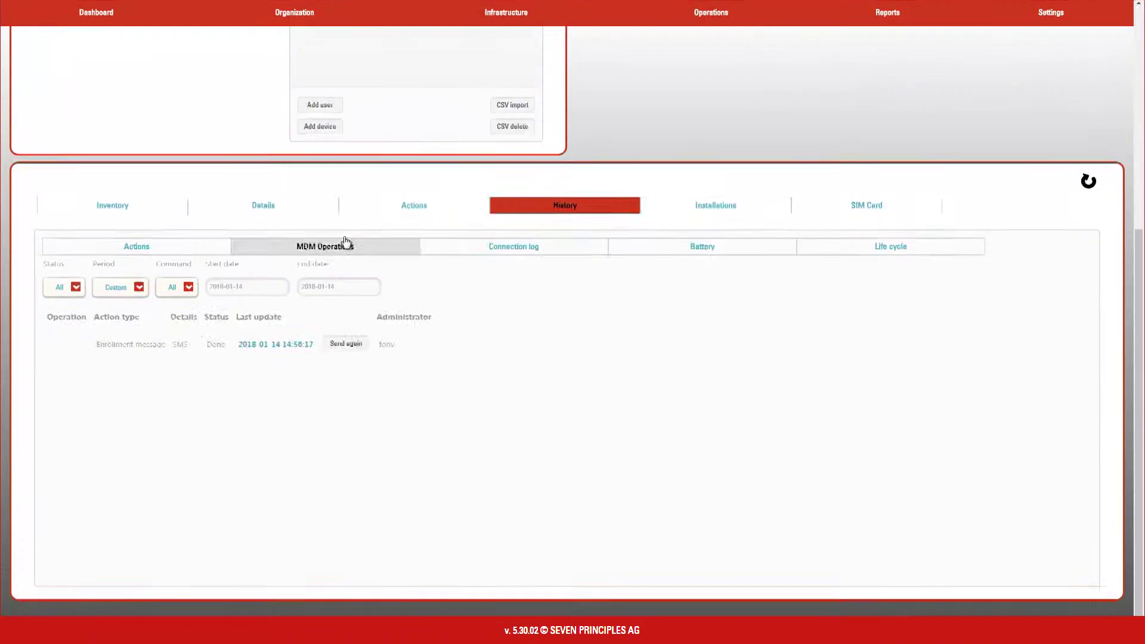
click(341, 242)
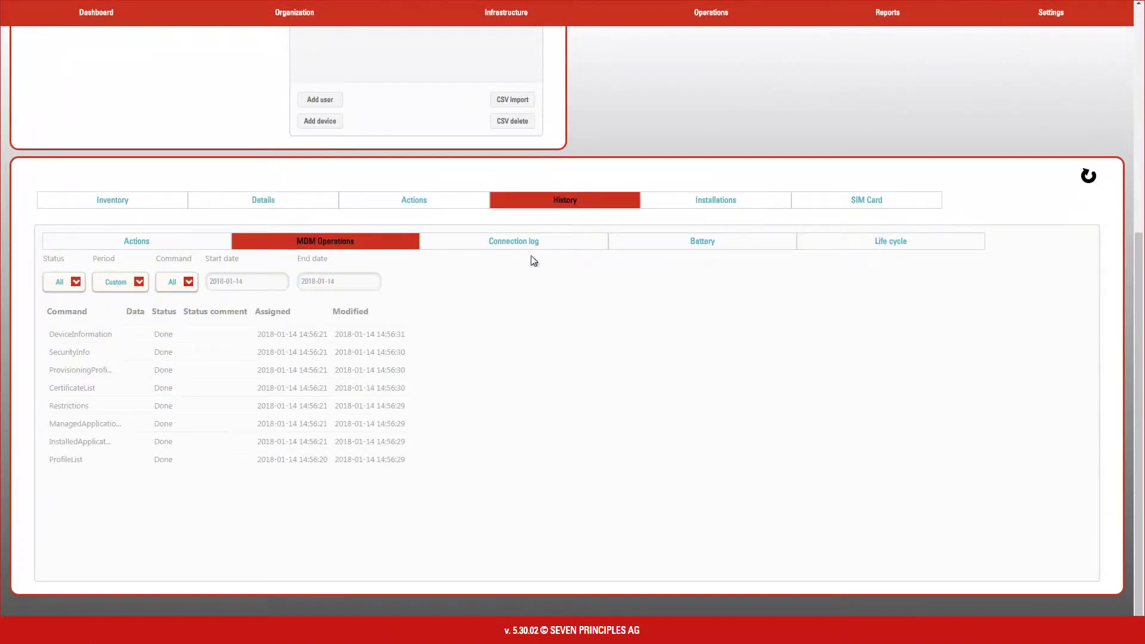
click(528, 244)
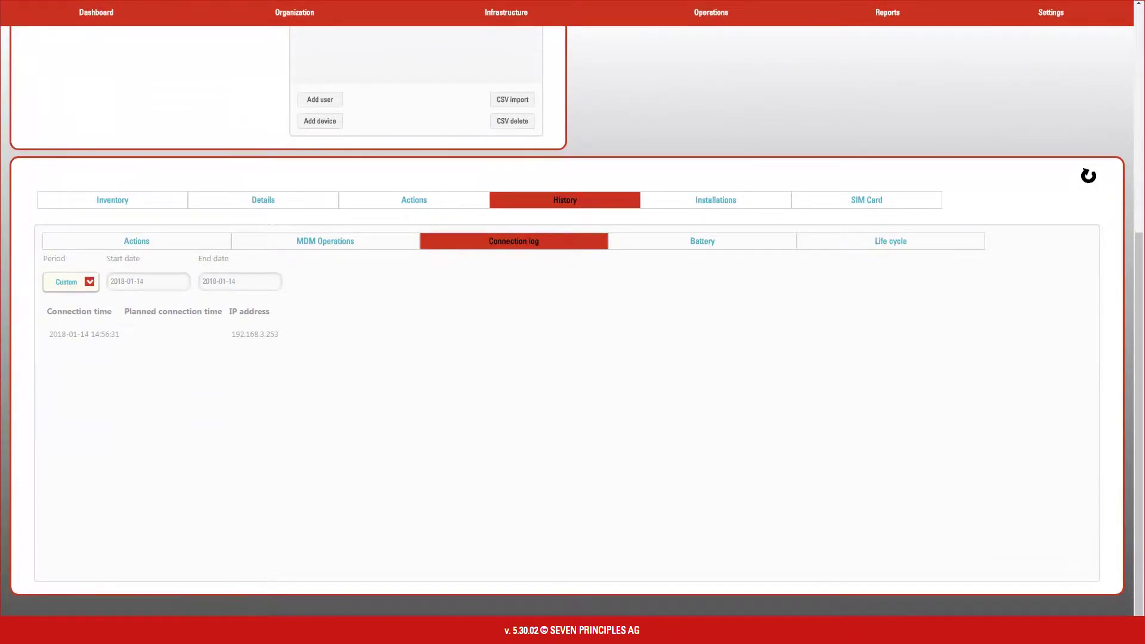
click(702, 241)
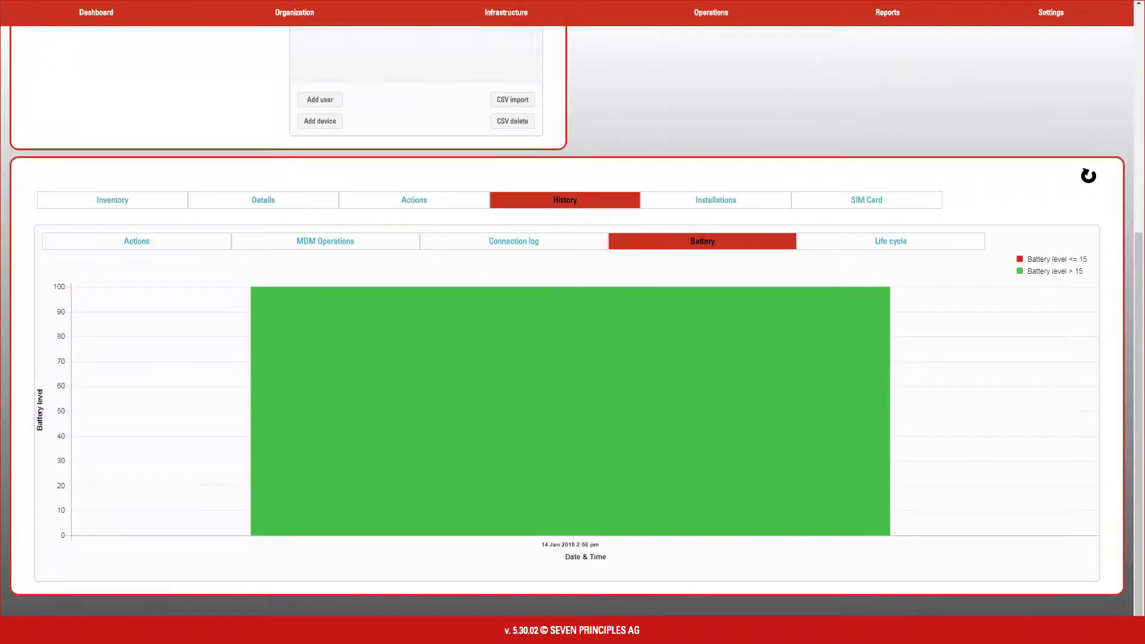
click(714, 201)
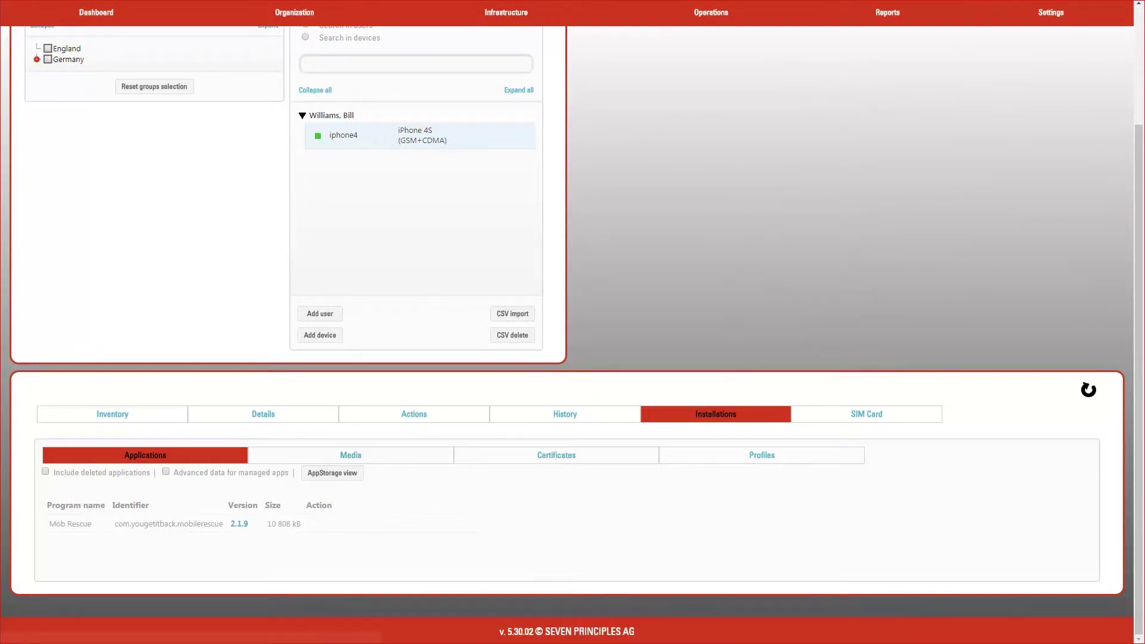
Review iphone4's installed media and SIM card details, then return to its inventory overview.
click(382, 458)
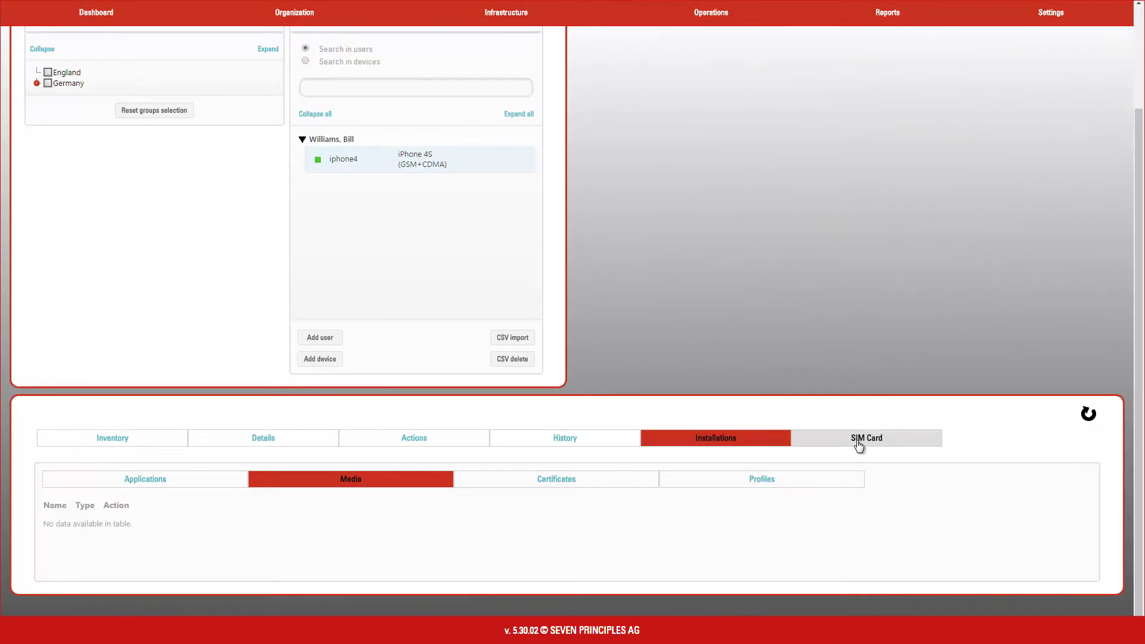
click(858, 445)
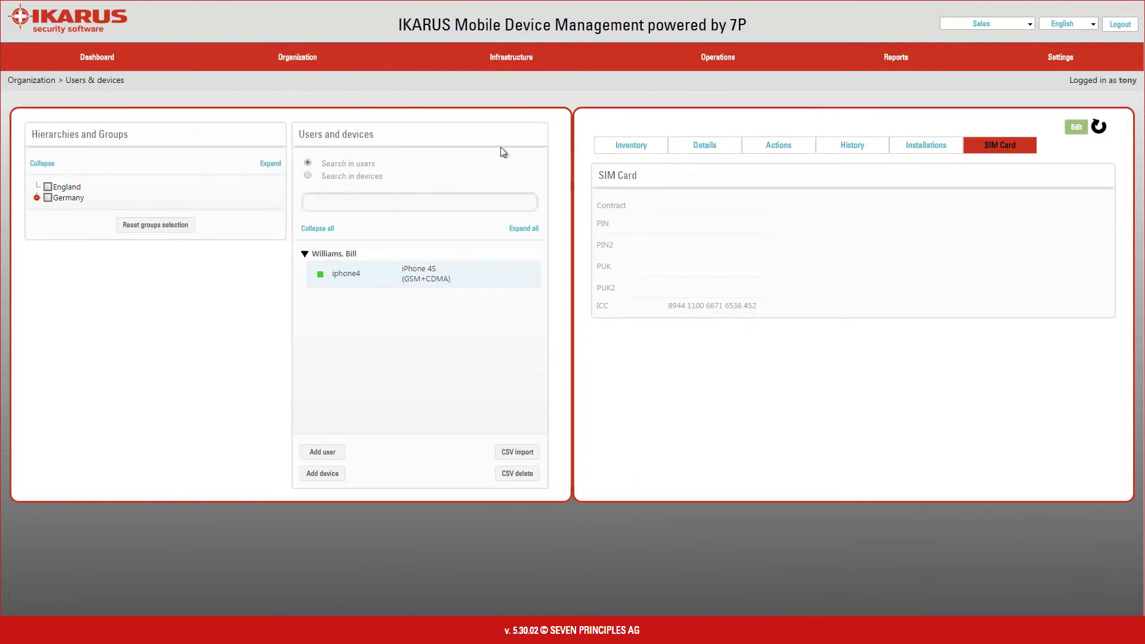
click(624, 152)
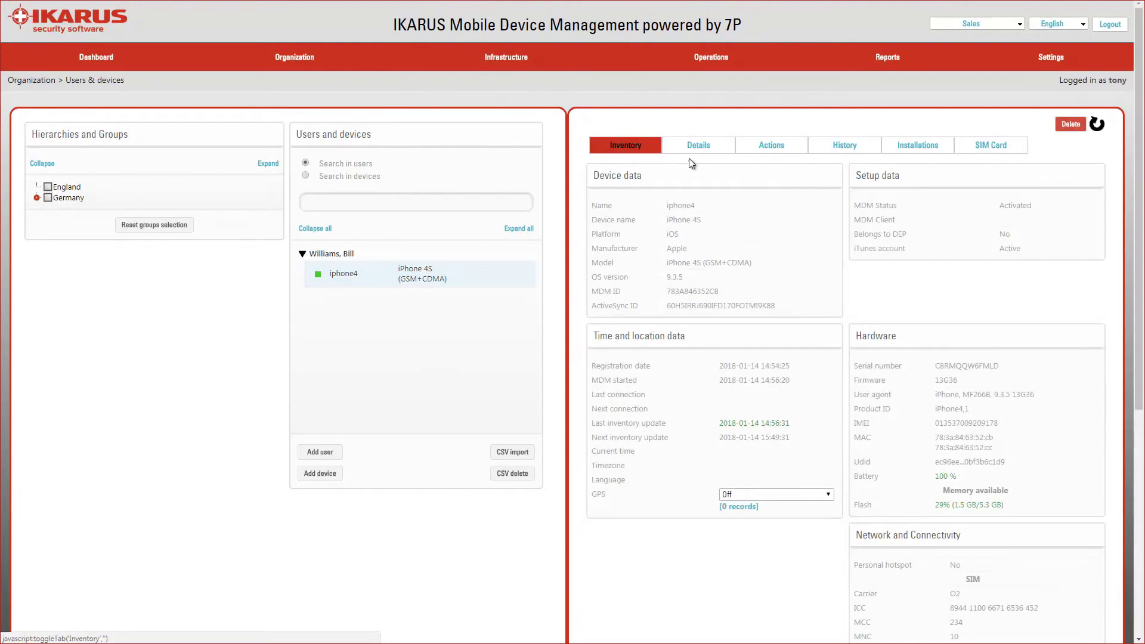